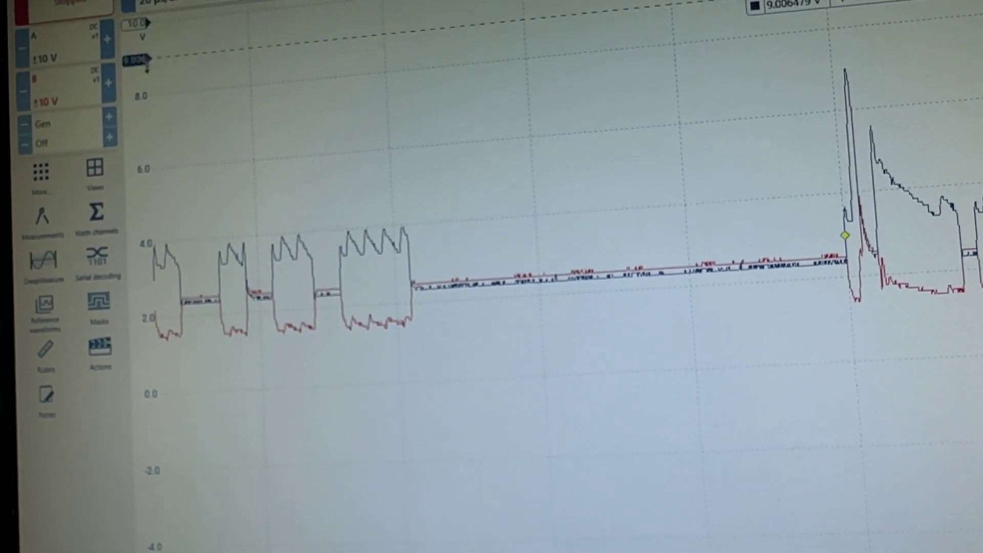
# Drag the horizontal voltage ruler down onto the over-voltage spike peak, reading about 7.02 V
pyautogui.moveTo(141, 41); pyautogui.dragTo(130, 129)
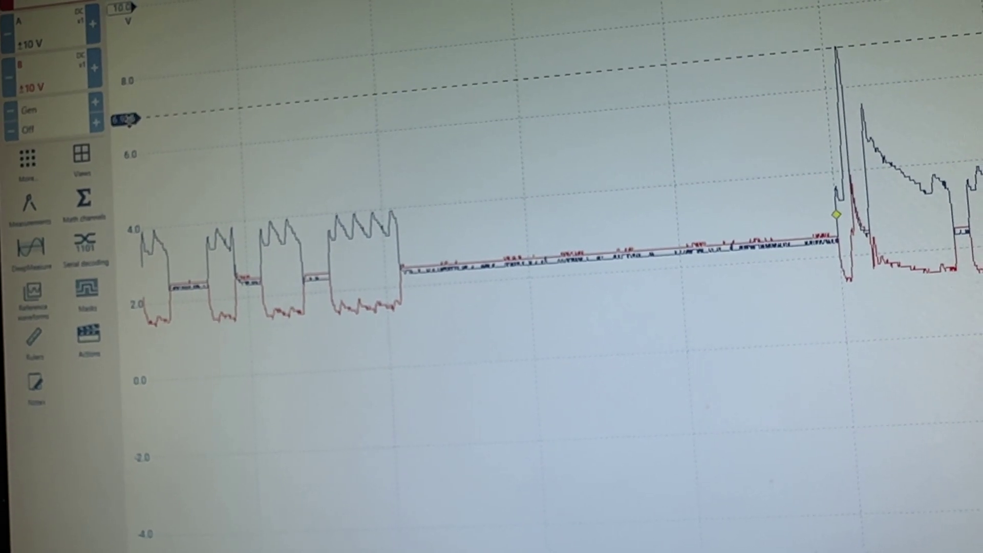